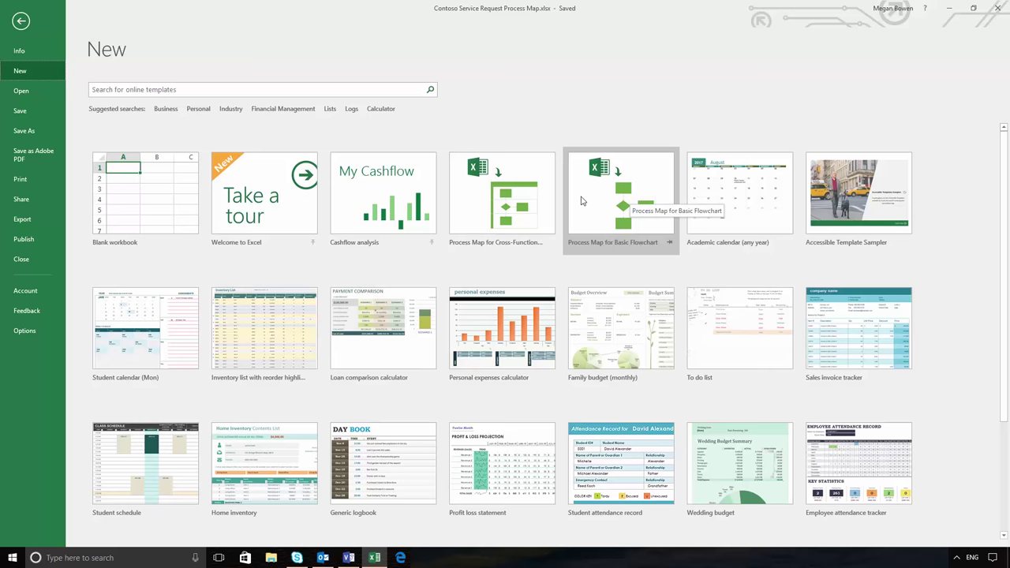
- Open the recent workbook Contoso Service Request Process Map.xlsx in Excel
{"action": "left_click", "coordinate": [51, 99]}
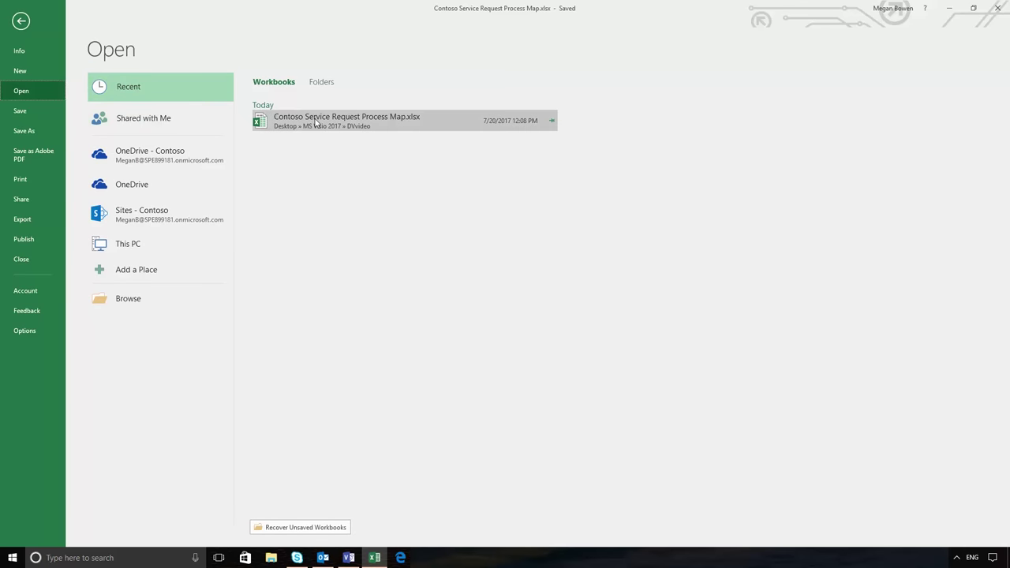
{"action": "left_click", "coordinate": [315, 122]}
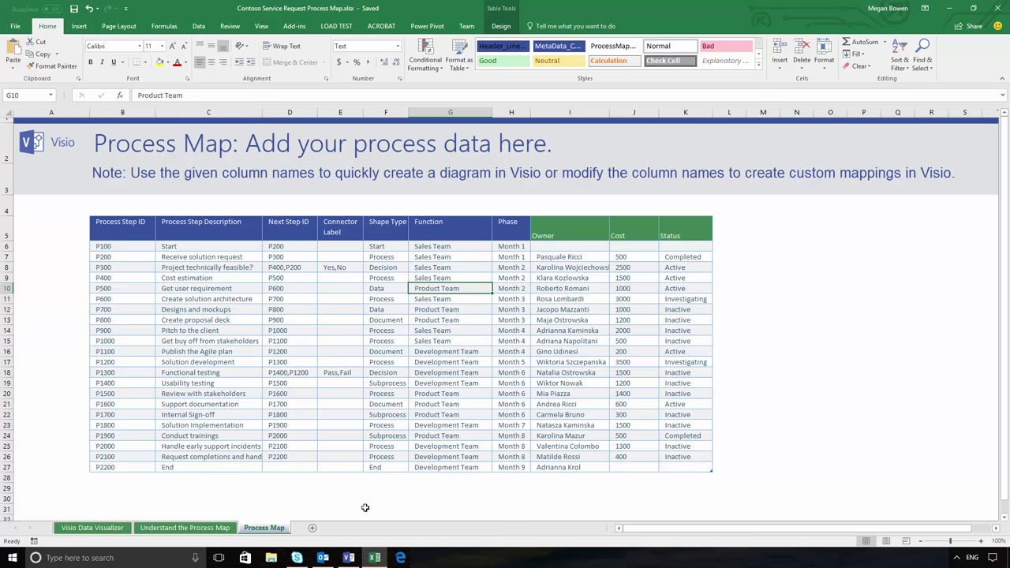
- In Visio, preview the Flowchart category's Cross-Functional Flowchart - Data Visualizer template
{"action": "left_click", "coordinate": [349, 558]}
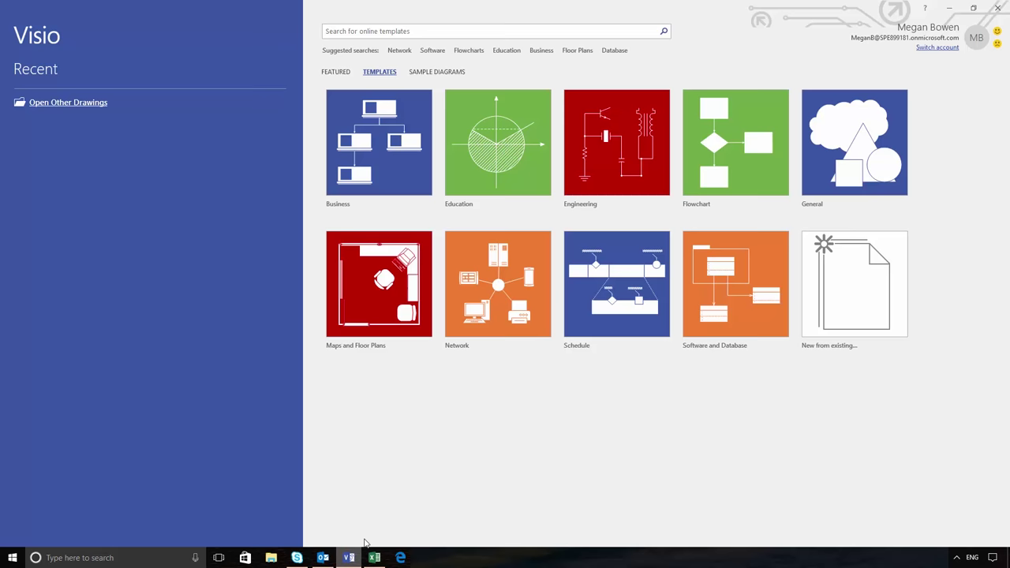
{"action": "left_click", "coordinate": [692, 206]}
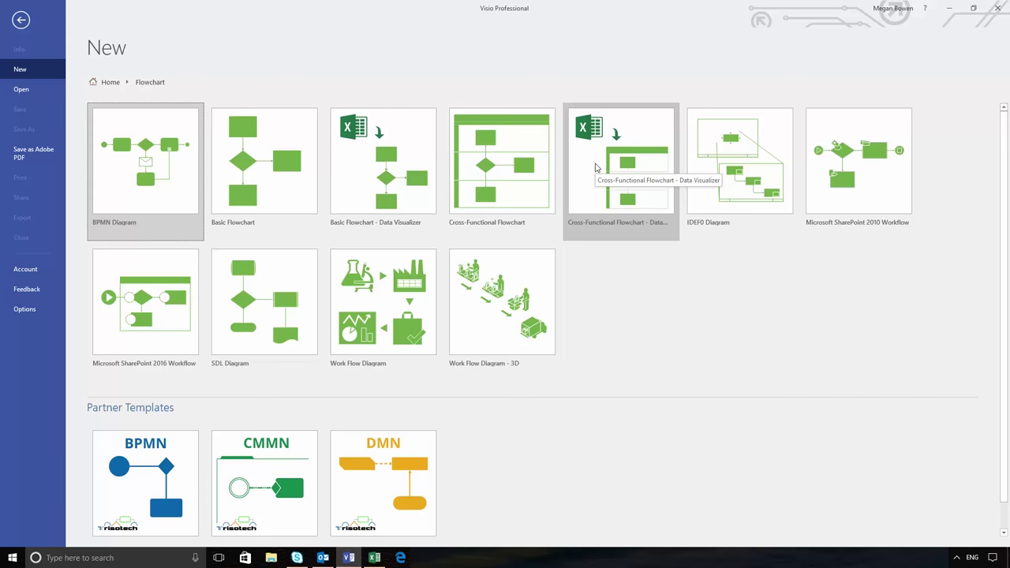
{"action": "left_click", "coordinate": [596, 167]}
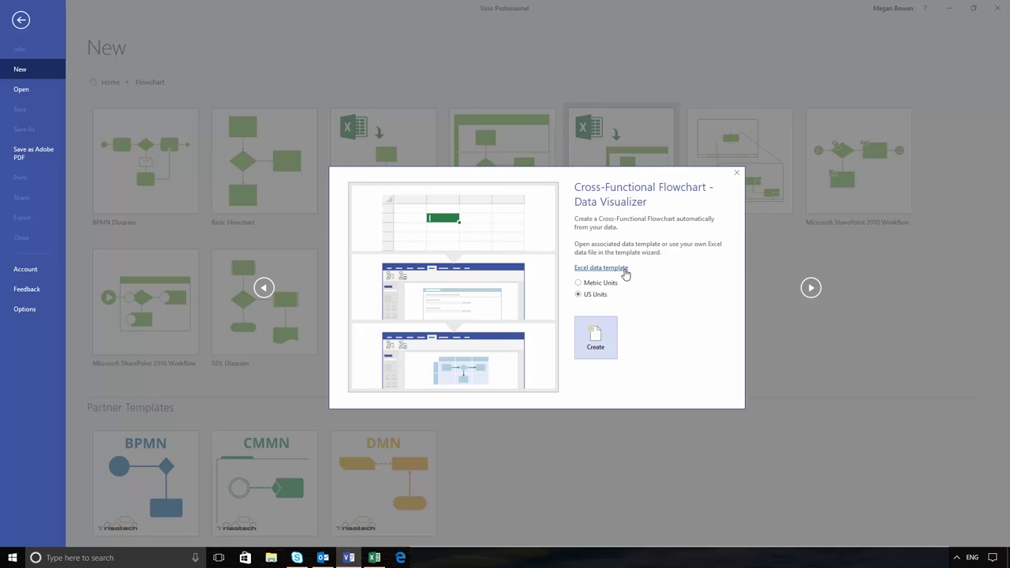
- Create the template drawing, linking it to DVvideo's Contoso Service Request Process Map.xlsx
{"action": "left_click", "coordinate": [602, 340]}
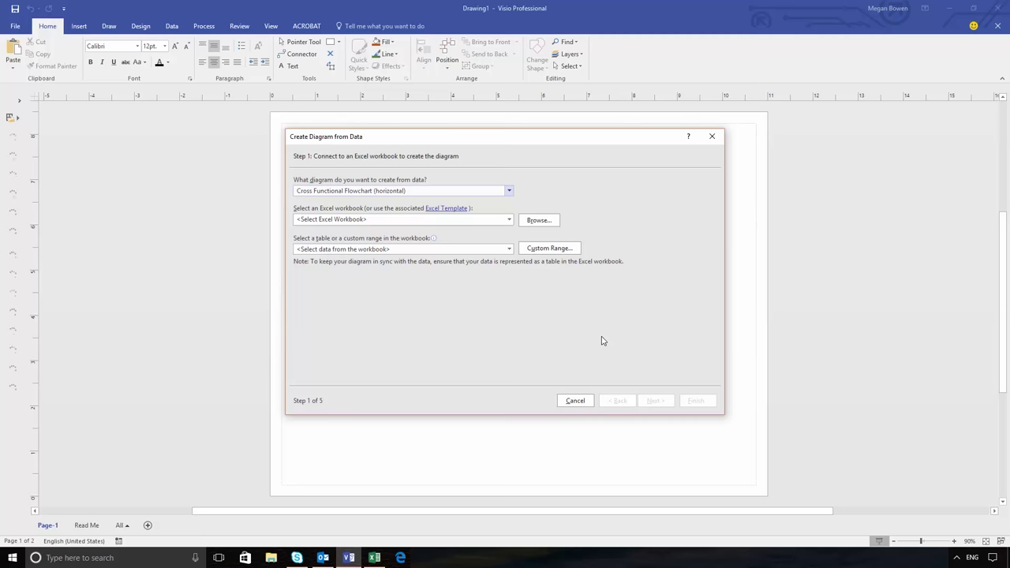
{"action": "left_click", "coordinate": [543, 222]}
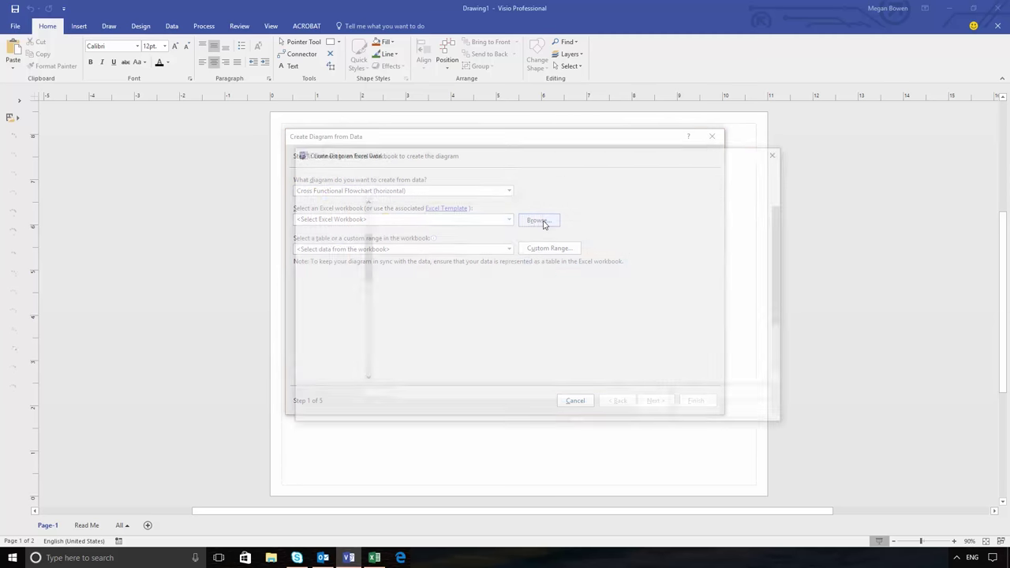
{"action": "left_click", "coordinate": [346, 204]}
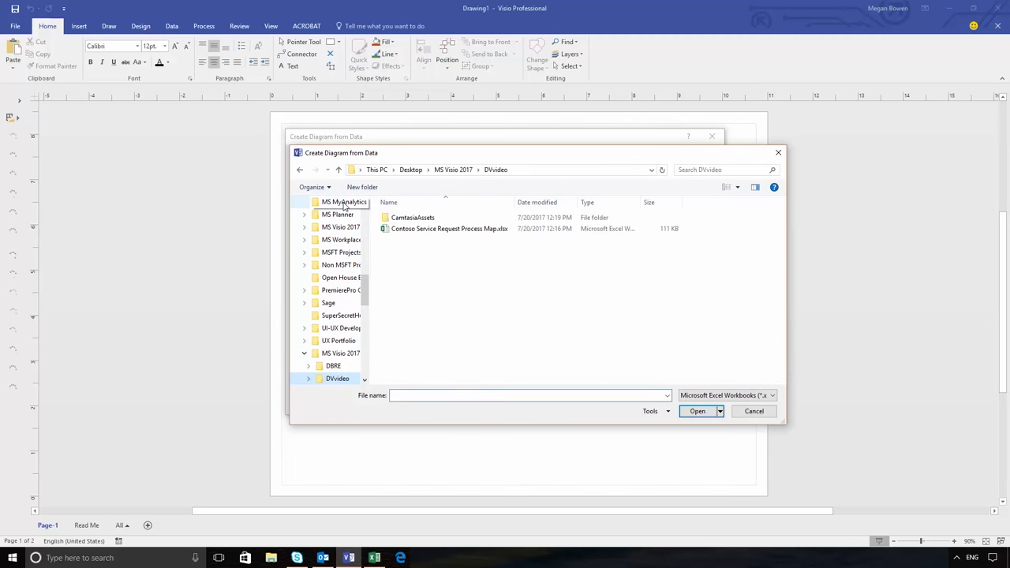
{"action": "left_click", "coordinate": [411, 229]}
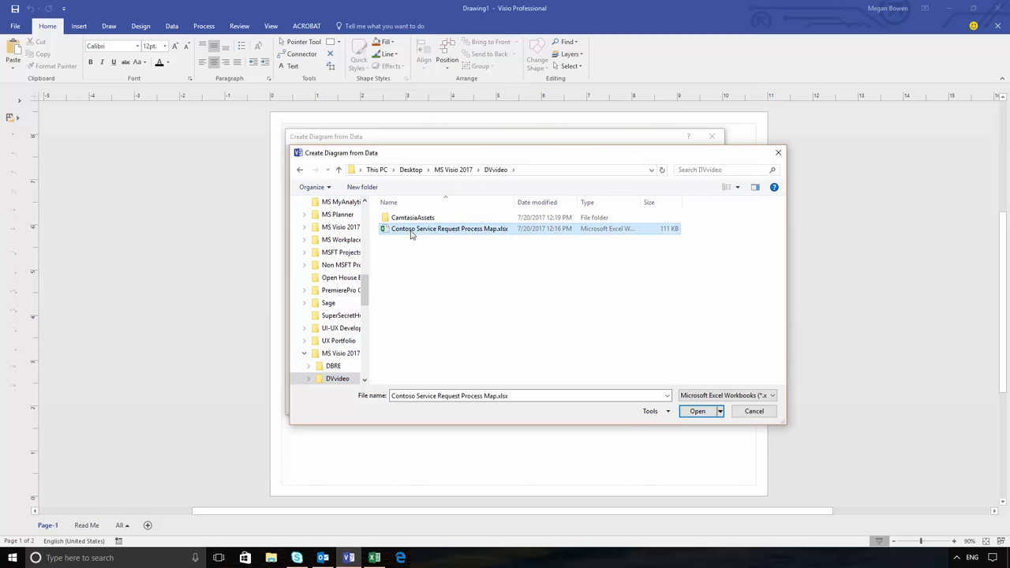
{"action": "left_click", "coordinate": [684, 410]}
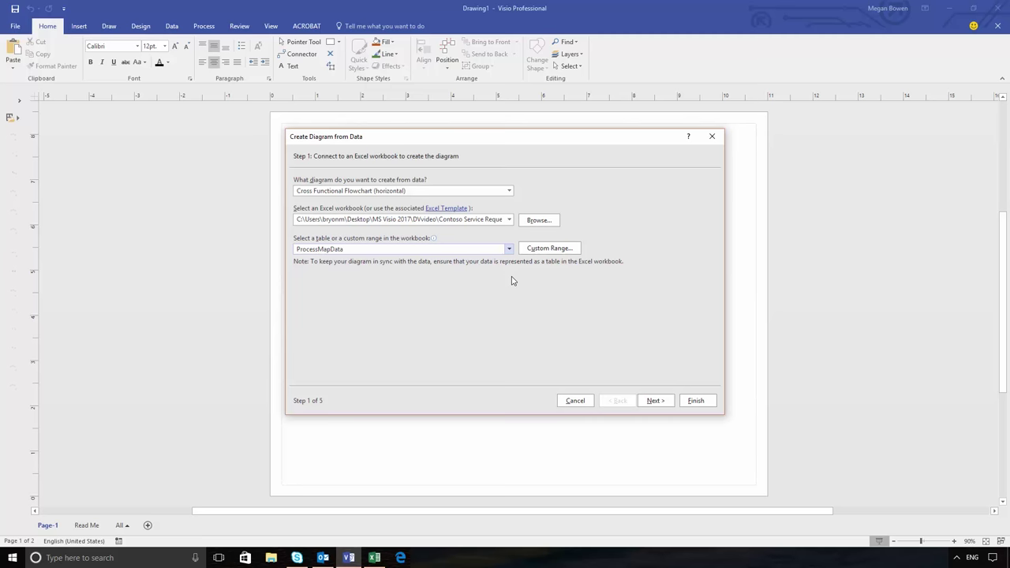
- Advance through wizard steps 2-4 to step 5, keeping the default swimlane, phase, step and shape mappings
{"action": "left_click", "coordinate": [655, 402]}
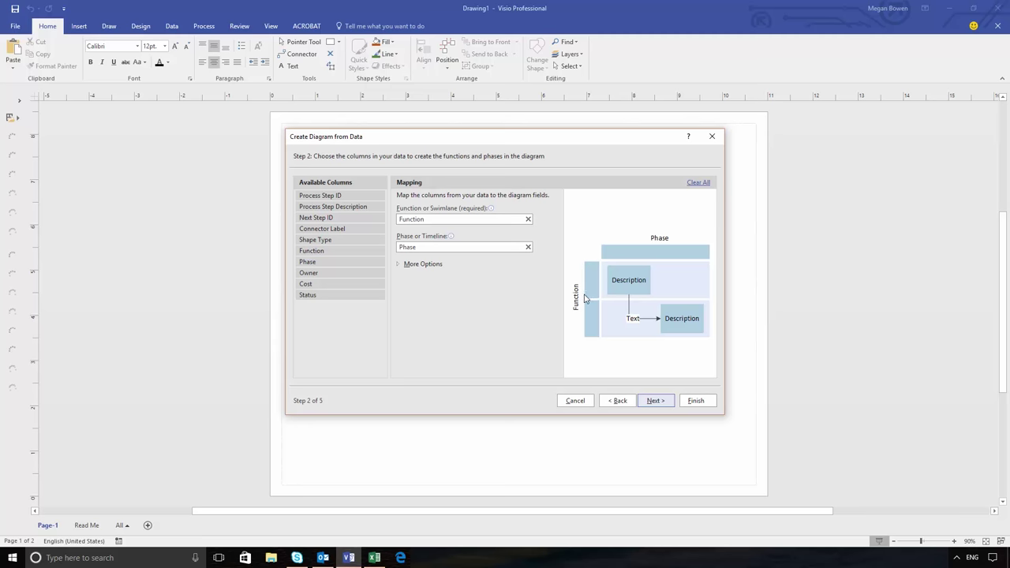
{"action": "left_click", "coordinate": [663, 401]}
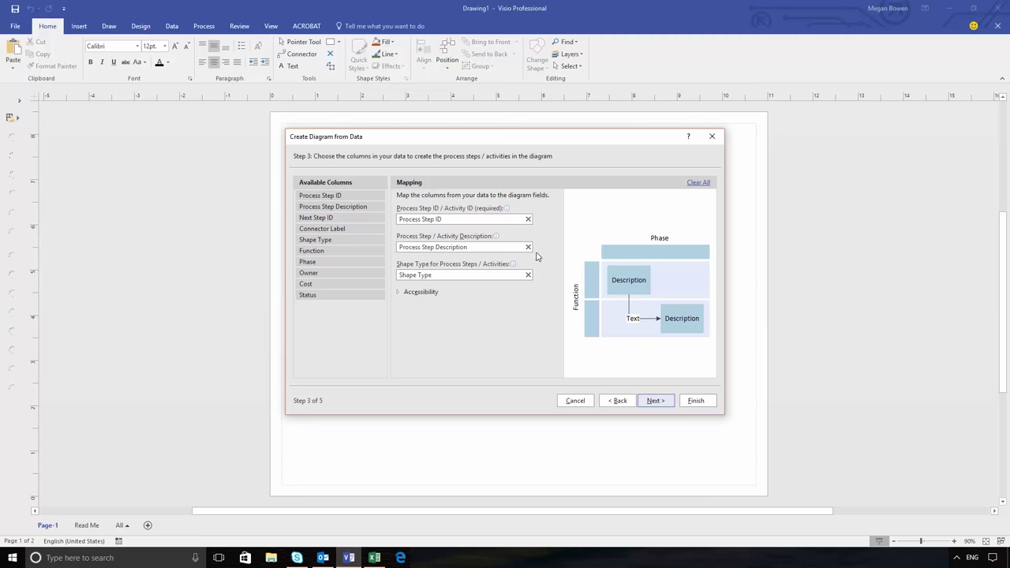
{"action": "left_click", "coordinate": [656, 401]}
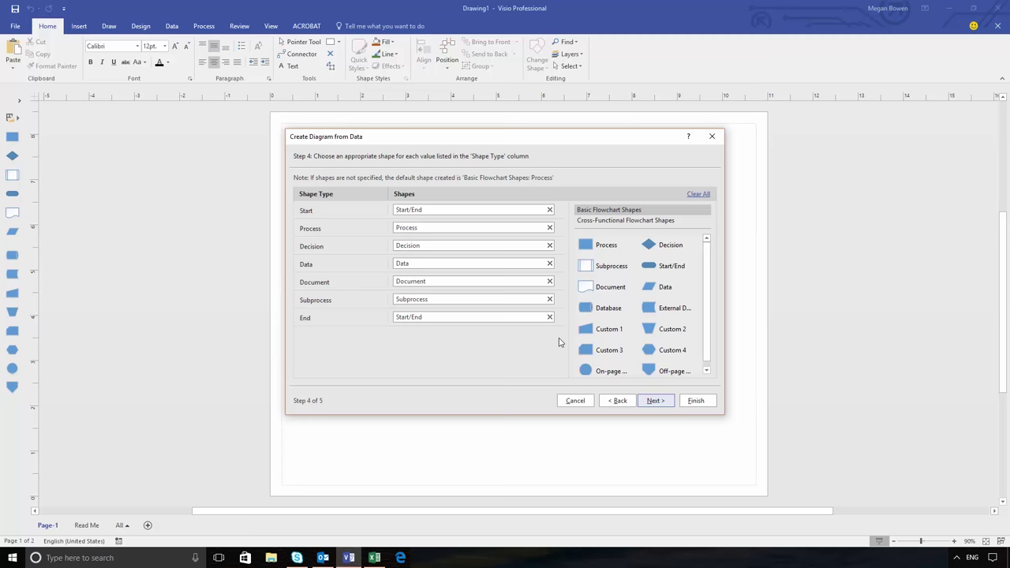
{"action": "left_click", "coordinate": [645, 402]}
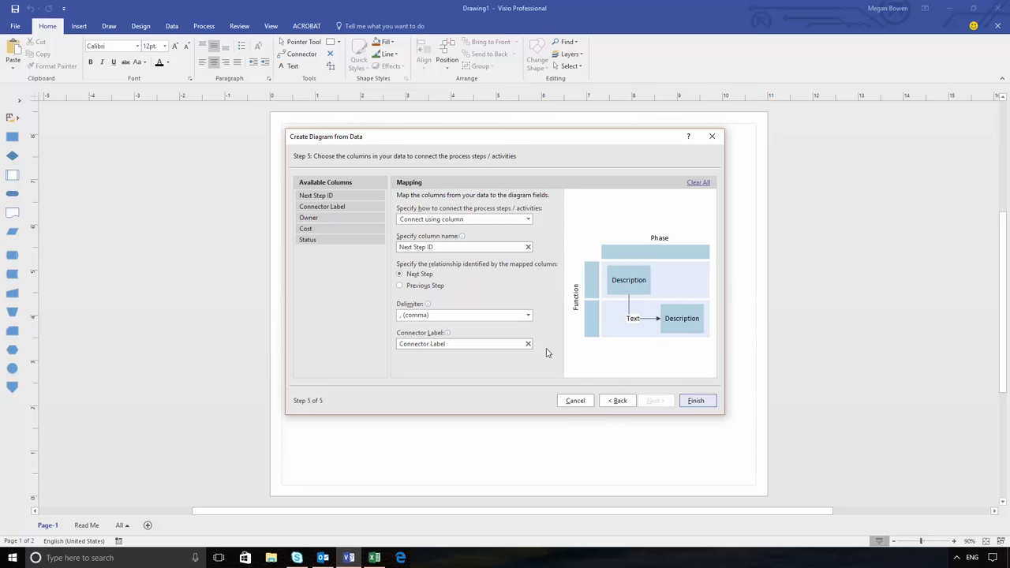
- Finish the wizard to build the swimlane flowchart, zoom into its start, then return to Excel
{"action": "left_click", "coordinate": [691, 403]}
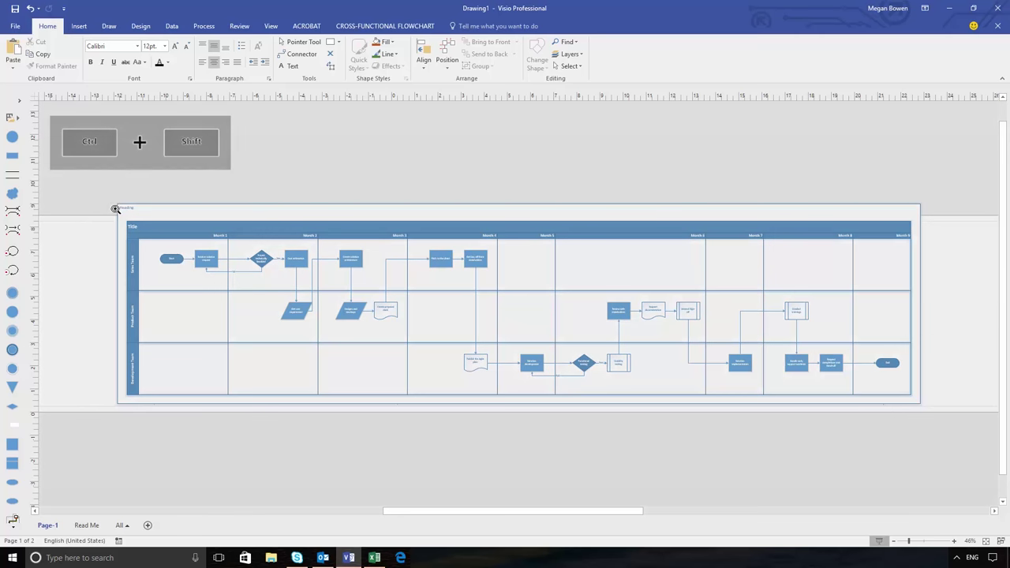
{"action": "mouse_move", "coordinate": [106, 182]}
{"action": "left_mouse_down"}
{"action": "mouse_move", "coordinate": [241, 322]}
{"action": "mouse_move", "coordinate": [327, 356]}
{"action": "left_mouse_up"}
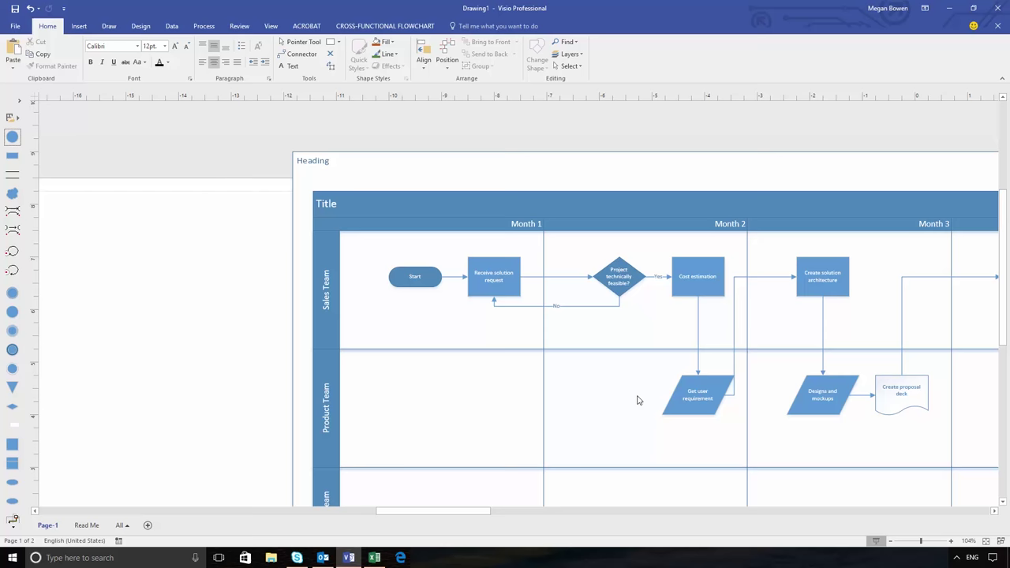
{"action": "left_click", "coordinate": [374, 557]}
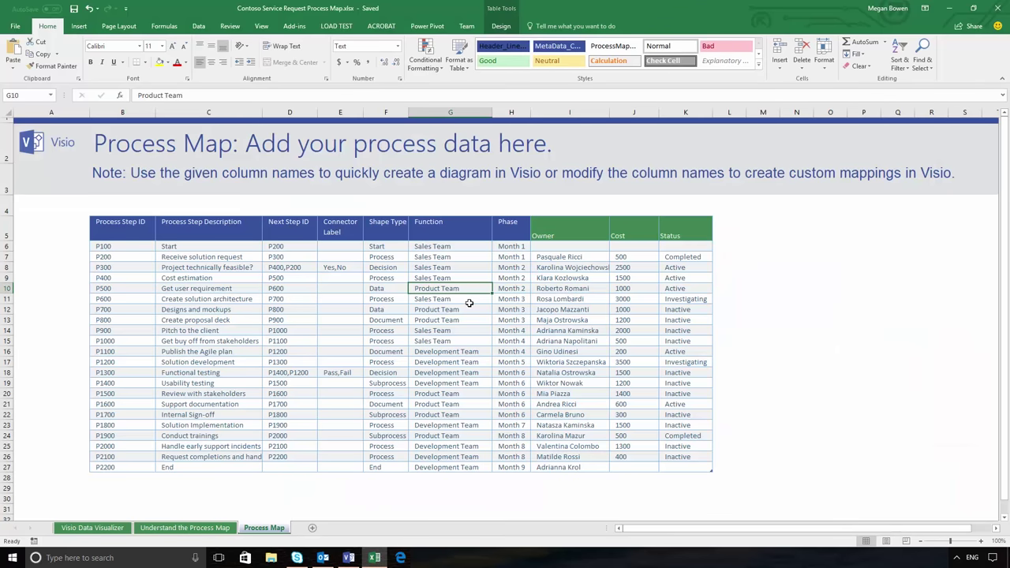
- Change cell G10 from Product Team to Sales Team, save the workbook, and go back to Visio
{"action": "double_click", "coordinate": [469, 289]}
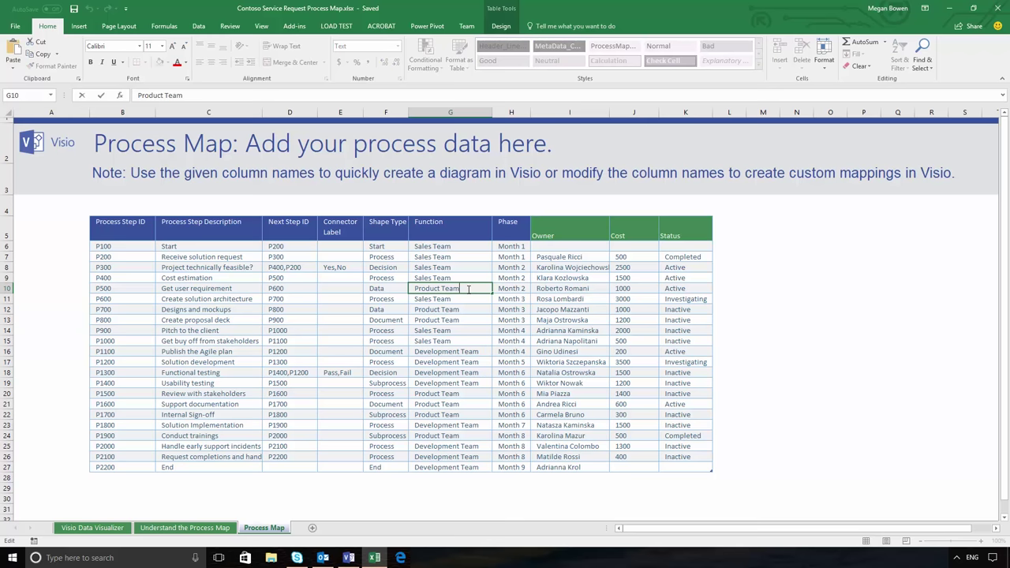
{"action": "left_click_drag", "start_coordinate": [469, 289], "coordinate": [406, 289]}
{"action": "type", "text": "Sales Team"}
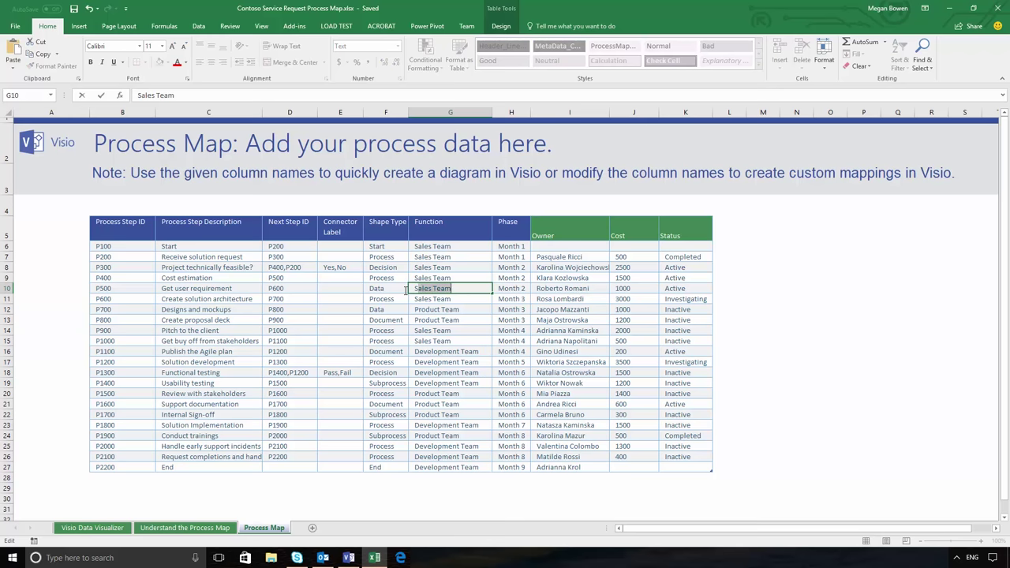
{"action": "key", "text": "shift+Right"}
{"action": "key", "text": "shift+Right"}
{"action": "key", "text": "shift+Right"}
{"action": "key", "text": "shift+Right"}
{"action": "key", "text": "shift+Right"}
{"action": "key", "text": "Return"}
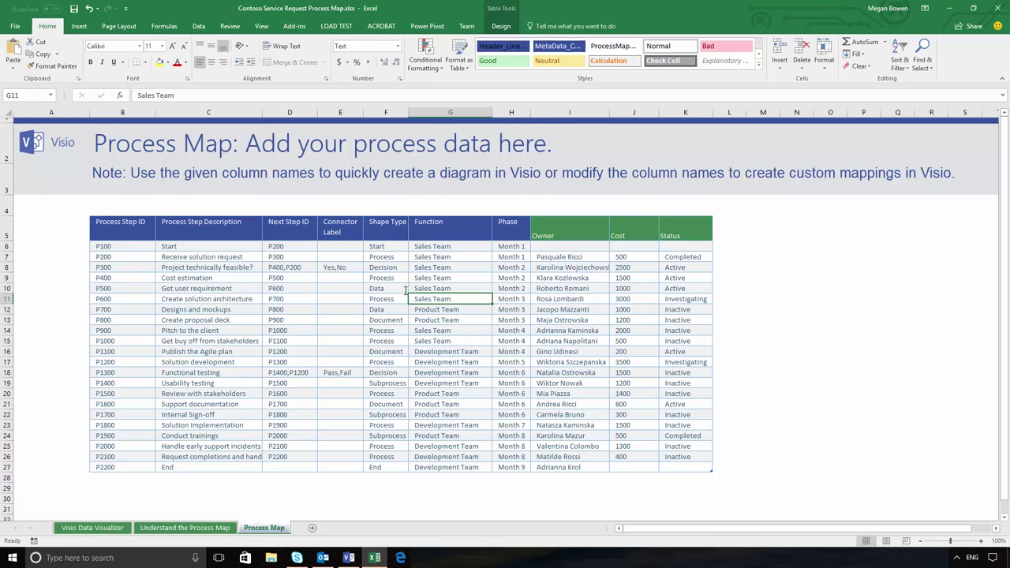
{"action": "left_click", "coordinate": [74, 9]}
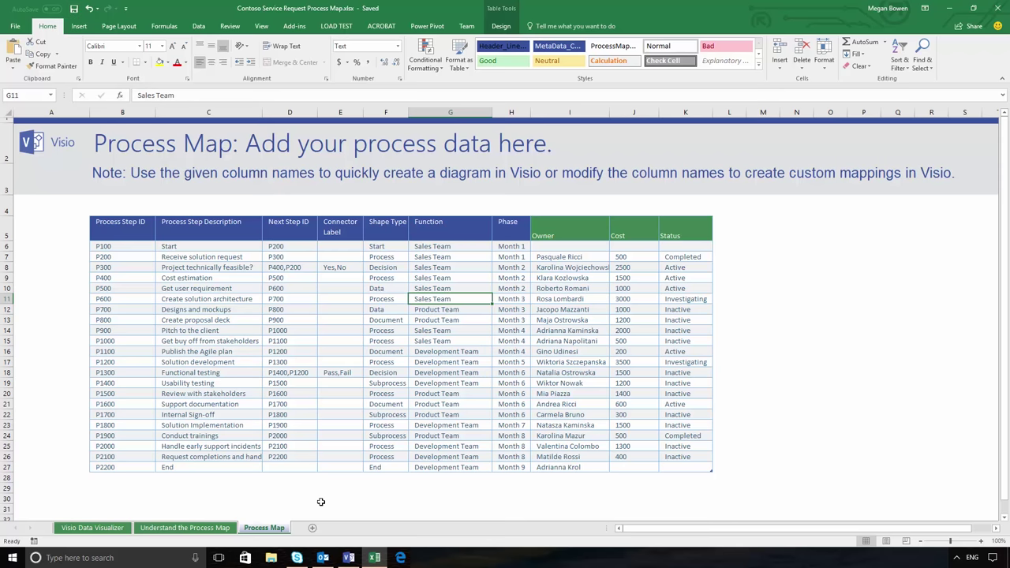
{"action": "left_click", "coordinate": [347, 558]}
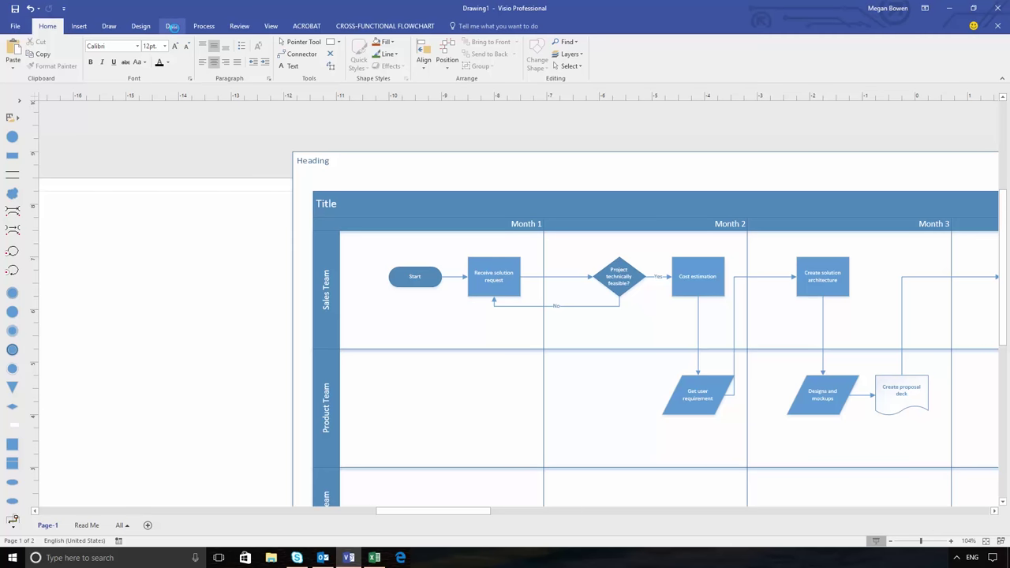
- Fit the page, select the flowchart container and refresh it from the updated Excel data
{"action": "left_click", "coordinate": [172, 27]}
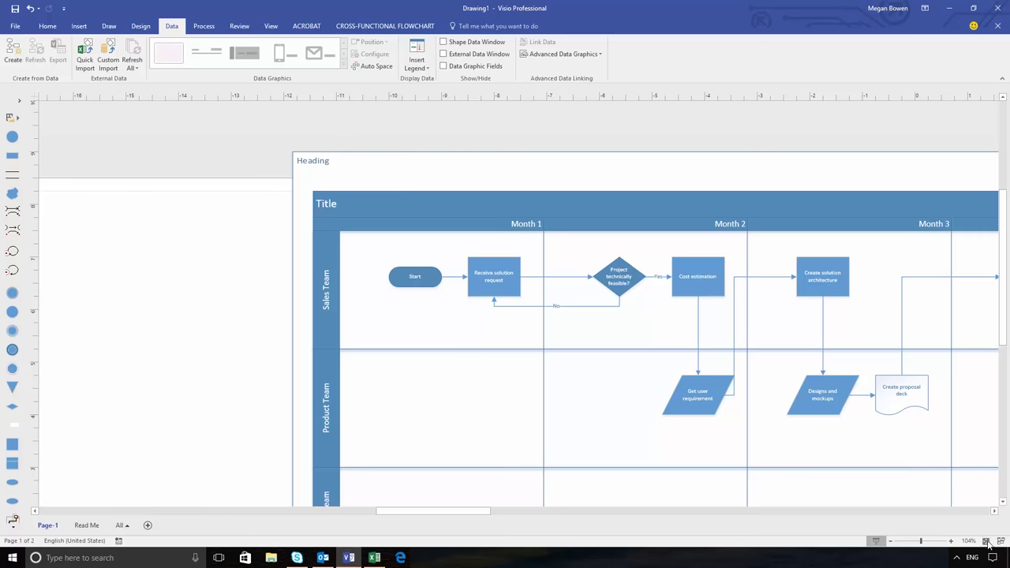
{"action": "left_click", "coordinate": [986, 541]}
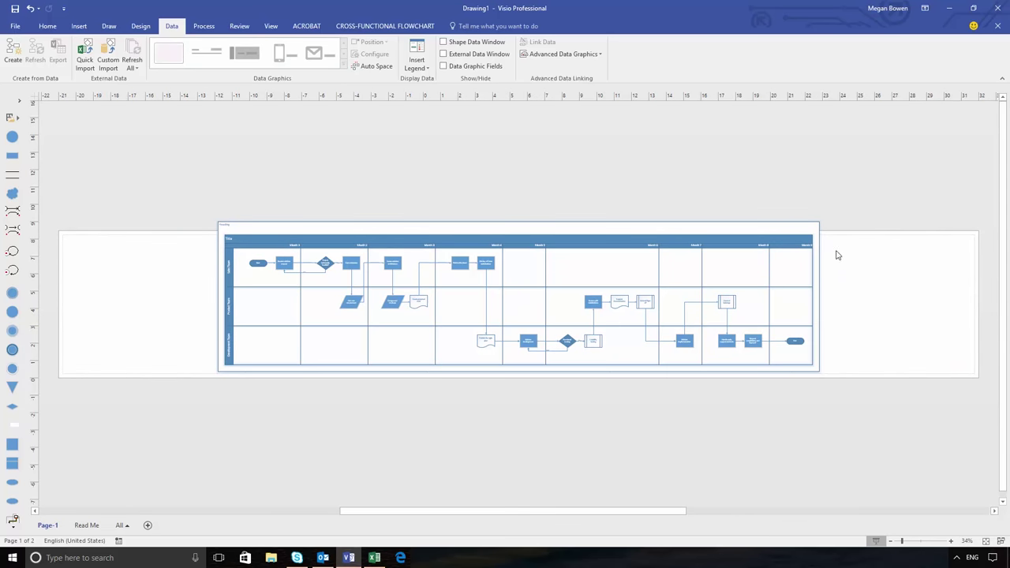
{"action": "left_click", "coordinate": [820, 228]}
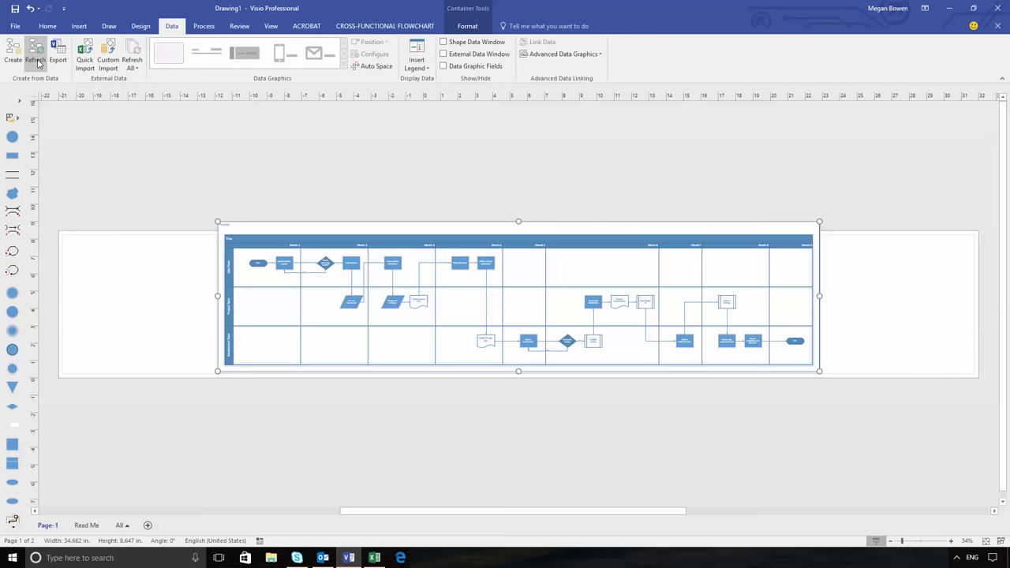
{"action": "left_click", "coordinate": [36, 60]}
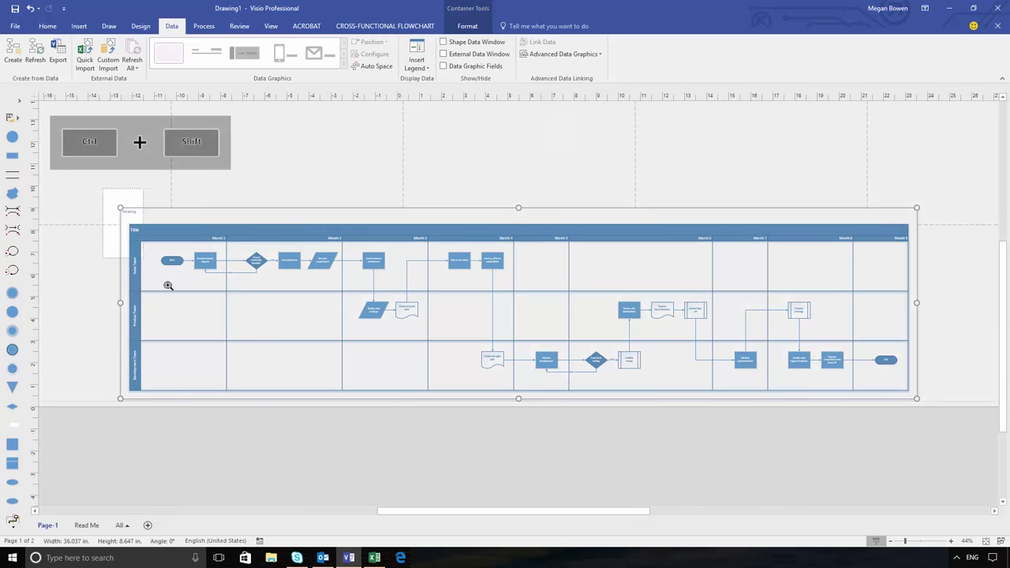
{"action": "mouse_move", "coordinate": [102, 190]}
{"action": "left_mouse_down"}
{"action": "mouse_move", "coordinate": [272, 321]}
{"action": "mouse_move", "coordinate": [418, 362]}
{"action": "left_mouse_up"}
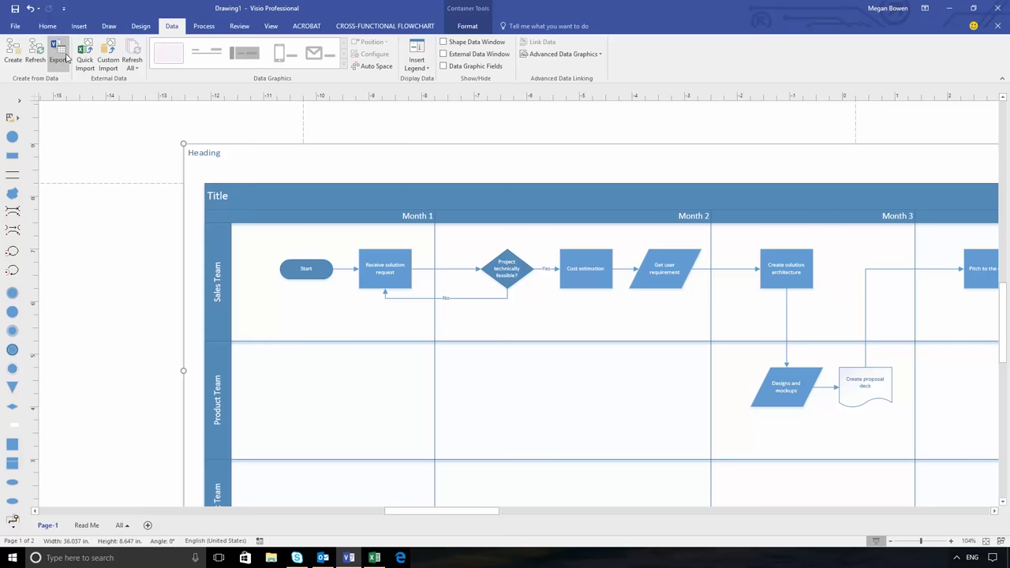
- Choose Export on the Data tab to save the diagram as a Visio template package
{"action": "left_click", "coordinate": [60, 56]}
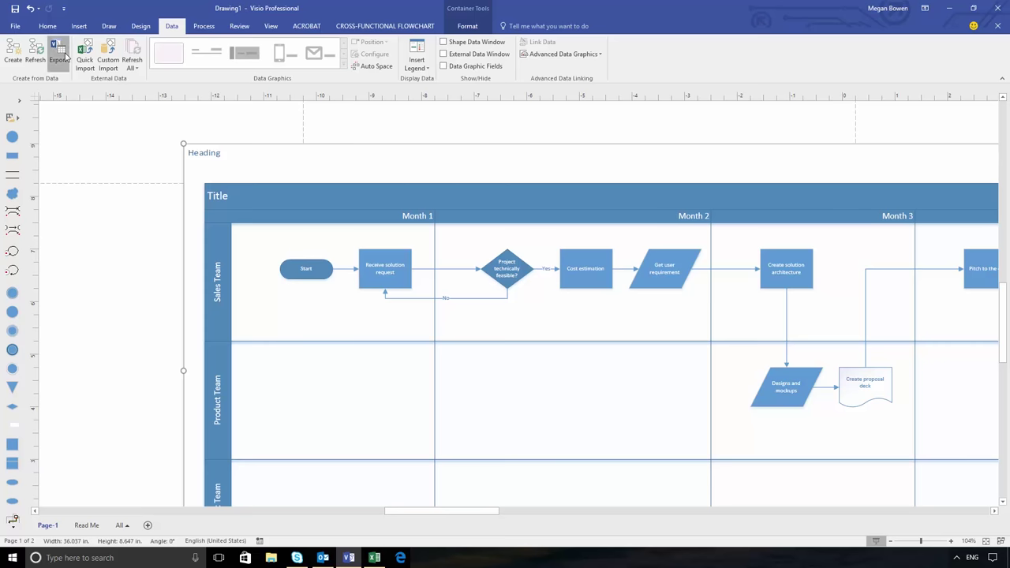